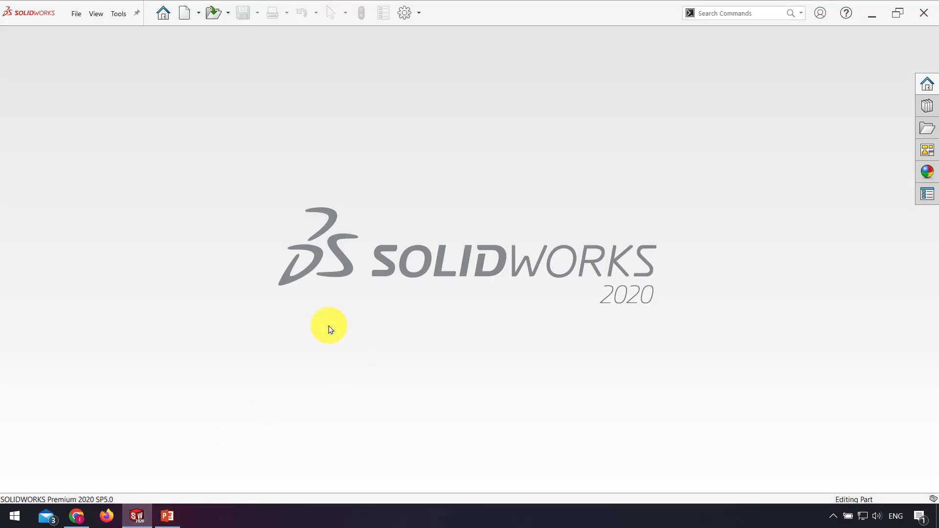
Create a new part document and start a sketch on the Top Plane
click(185, 16)
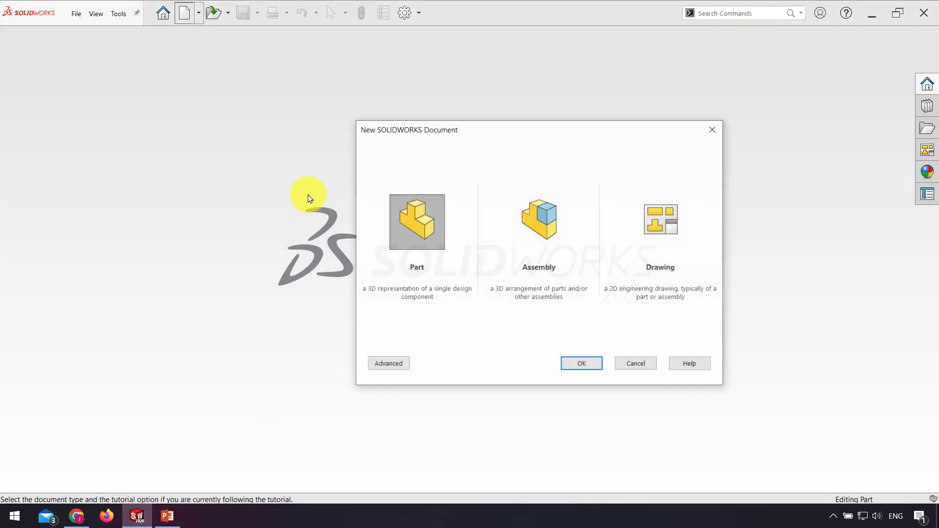
double_click(421, 211)
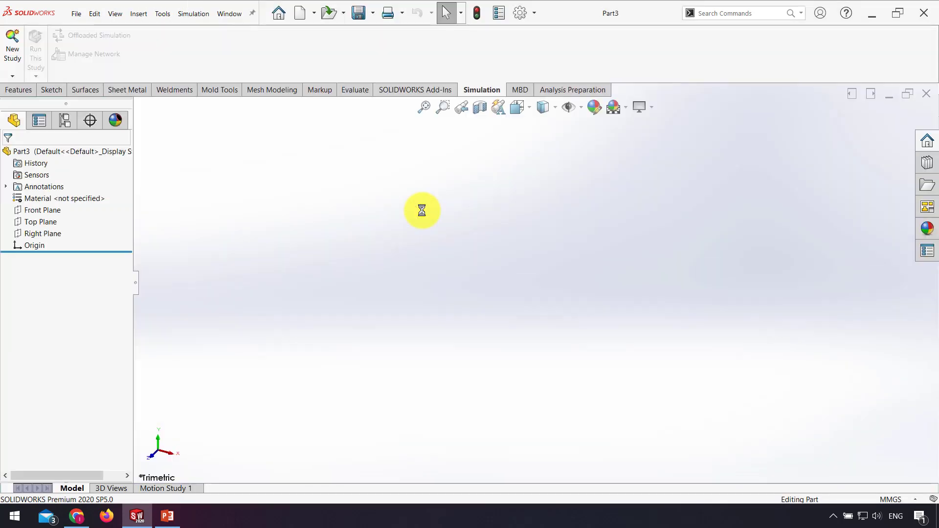
click(18, 89)
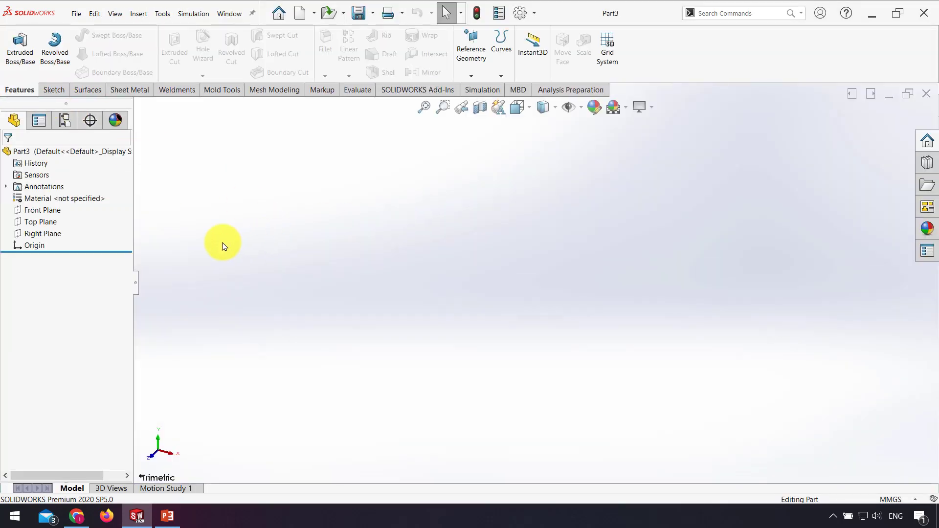
click(43, 210)
click(41, 221)
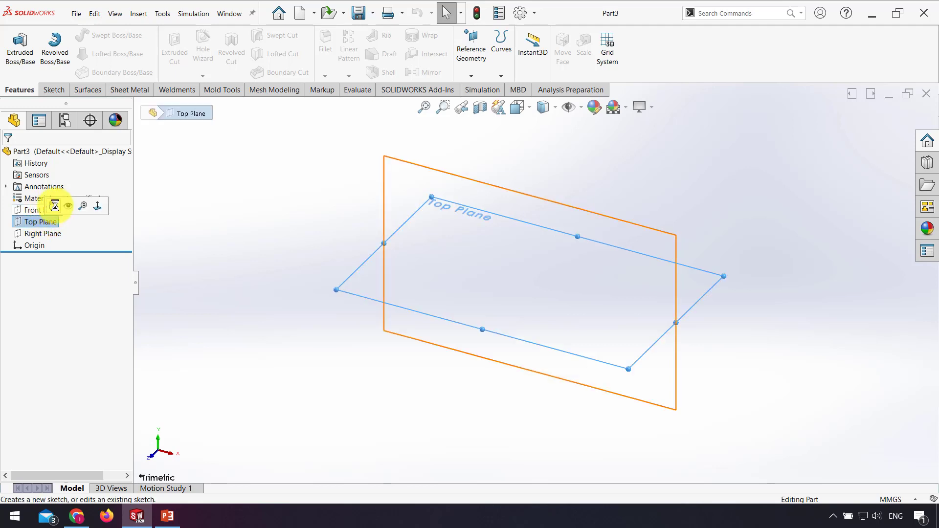
click(55, 205)
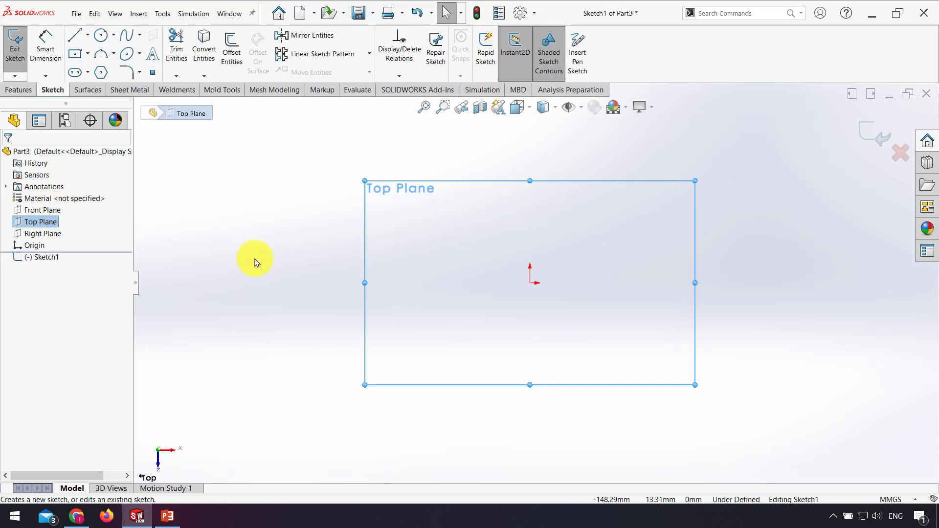
Draw a circle centred on the origin and dimension its diameter to 20 mm
click(101, 35)
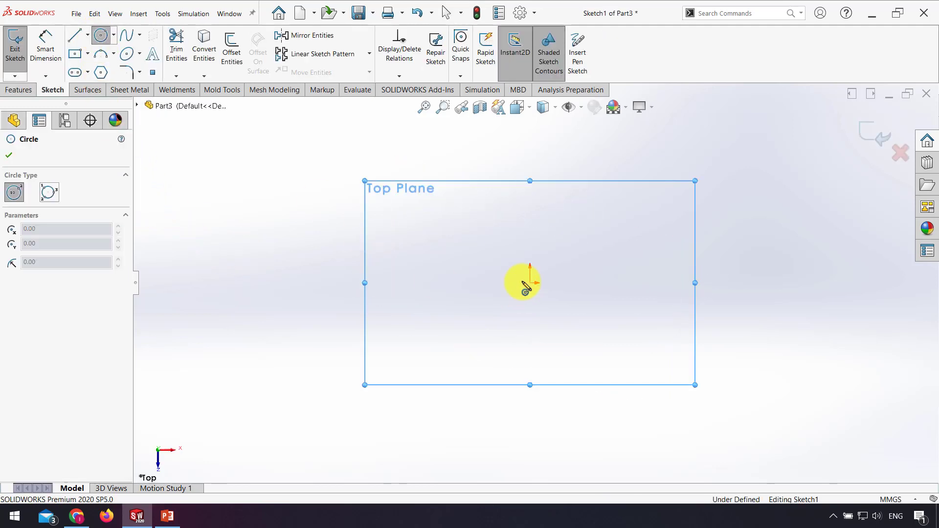
click(530, 283)
click(582, 335)
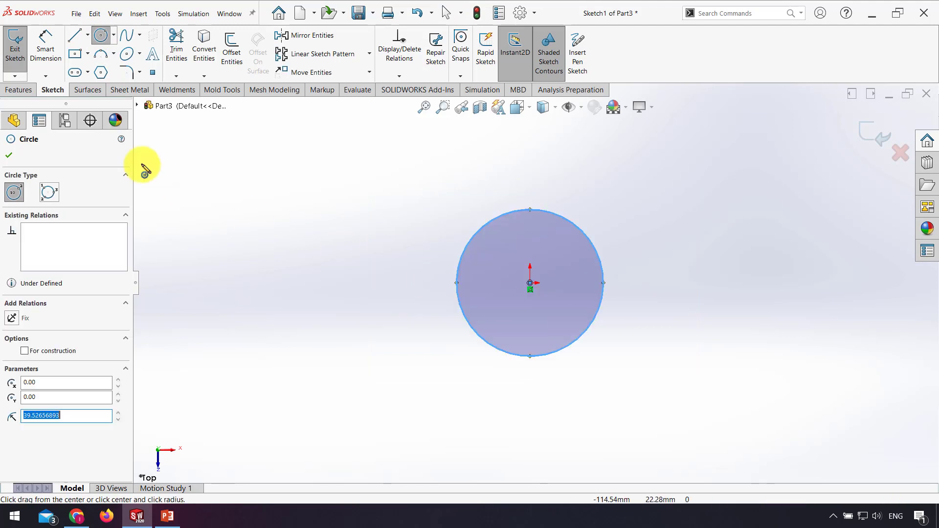
click(46, 49)
click(604, 293)
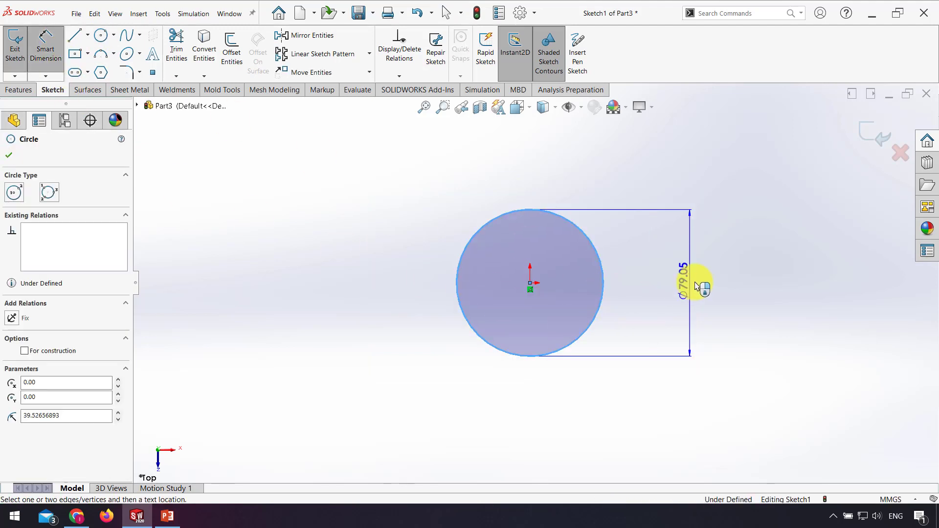
click(697, 283)
text(20)
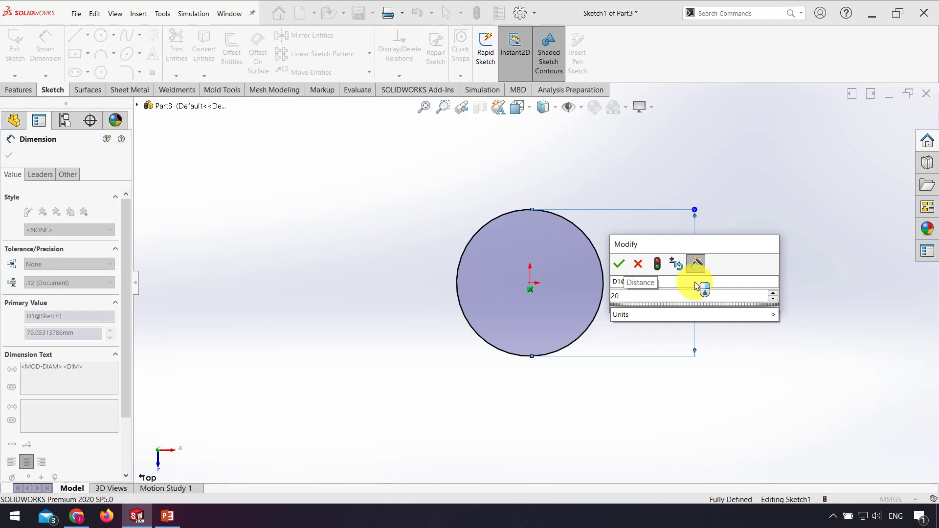
click(619, 266)
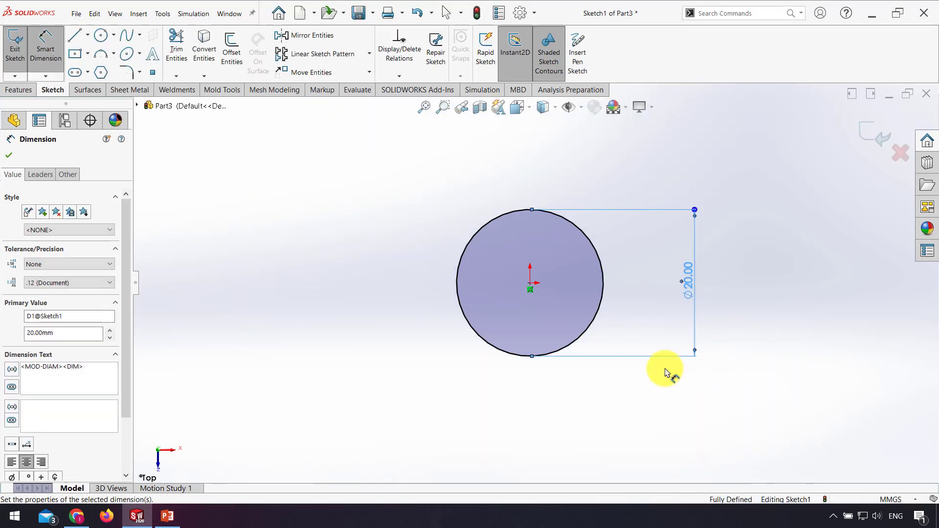
Extrude the circle 300 mm into a solid cylinder
click(19, 90)
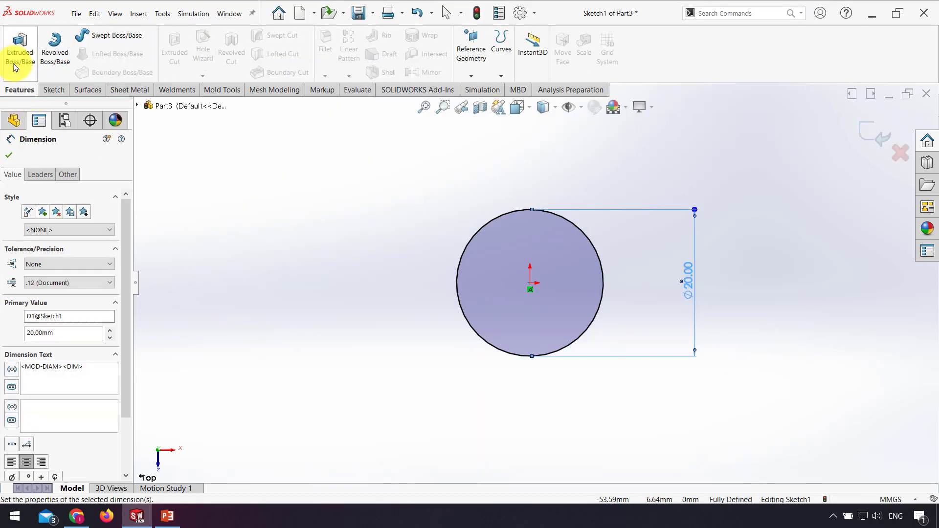
click(16, 58)
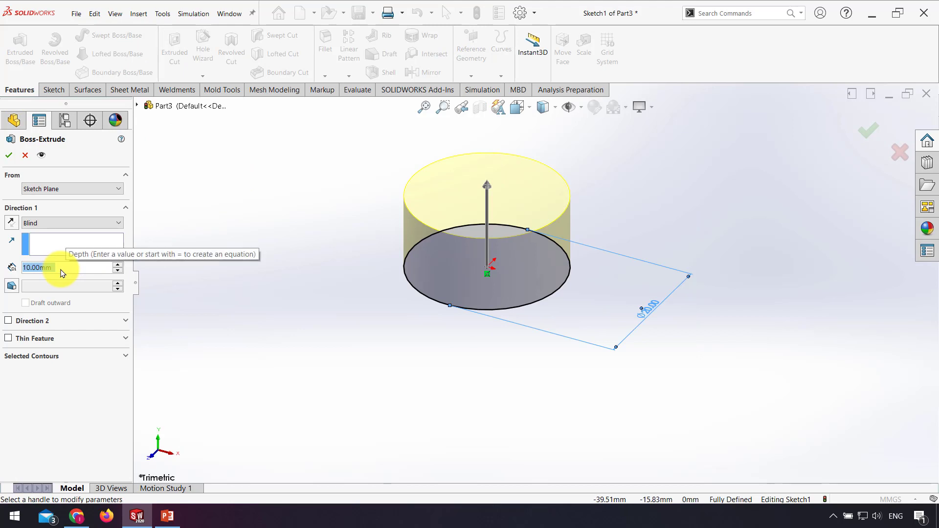
text(300)
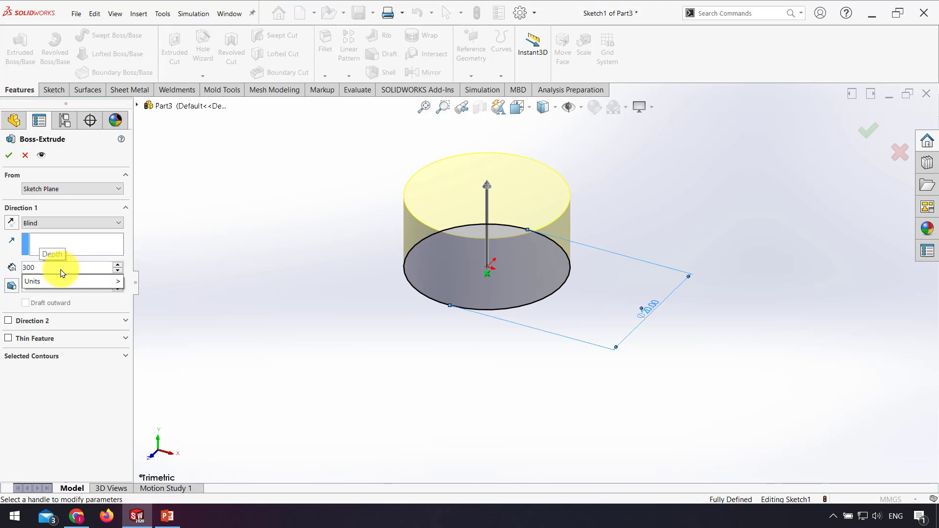
key(Return)
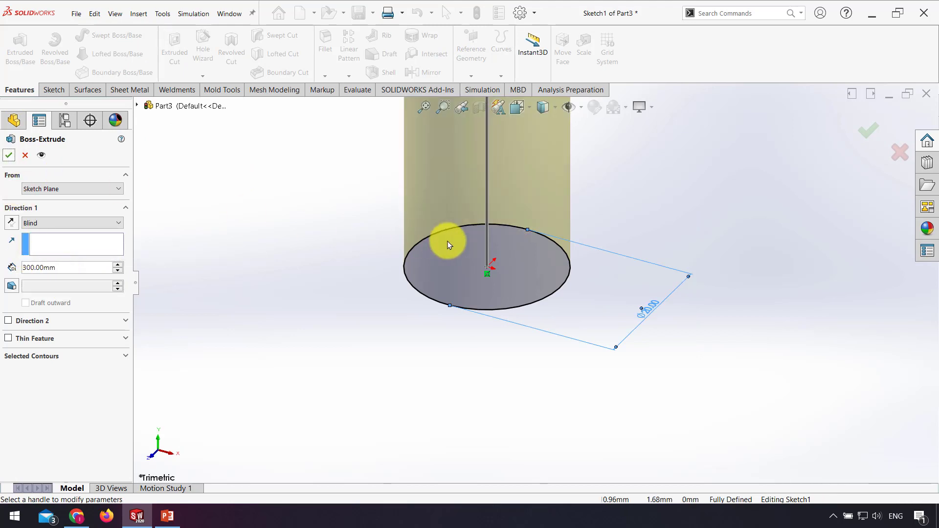
click(8, 157)
Finish the extrusion and enable the SOLIDWORKS Simulation add-in
key(f)
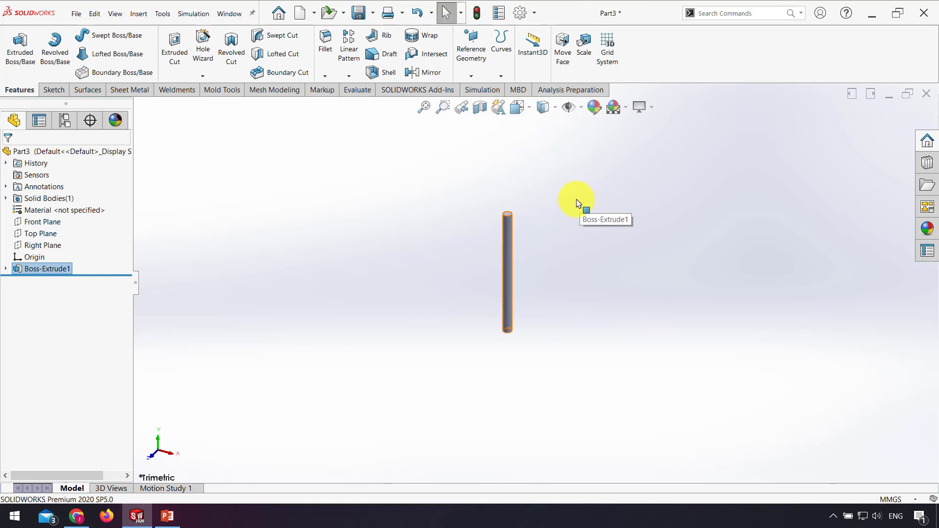
click(528, 299)
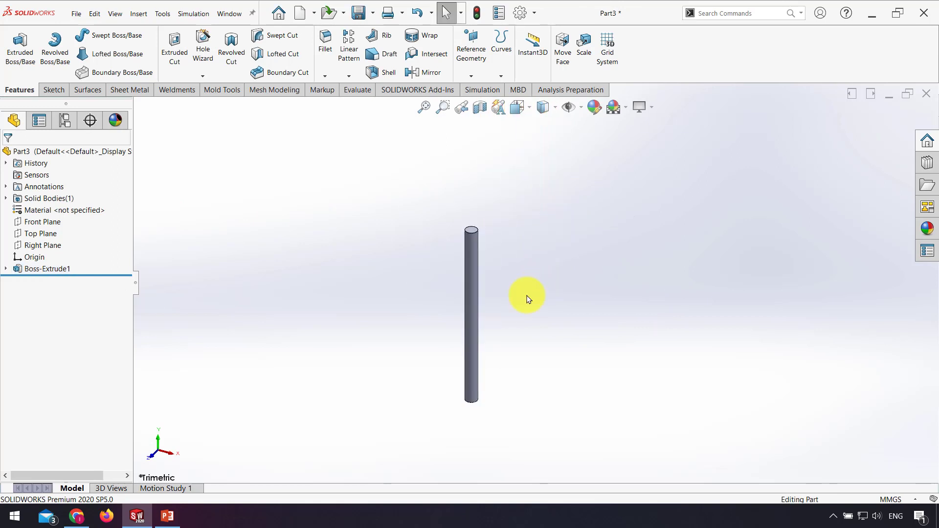
click(415, 90)
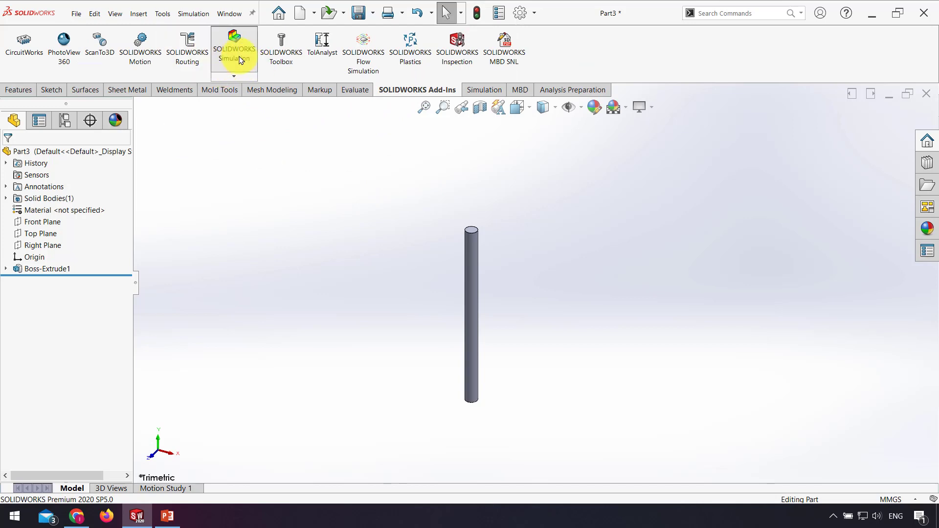
click(239, 60)
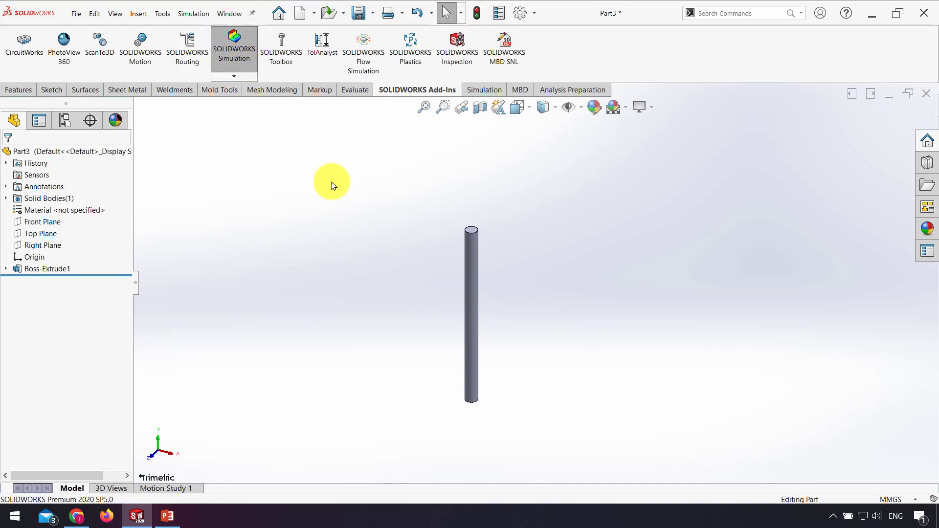
Create a new Buckling study, Buckling 1, from the Simulation tools
click(482, 89)
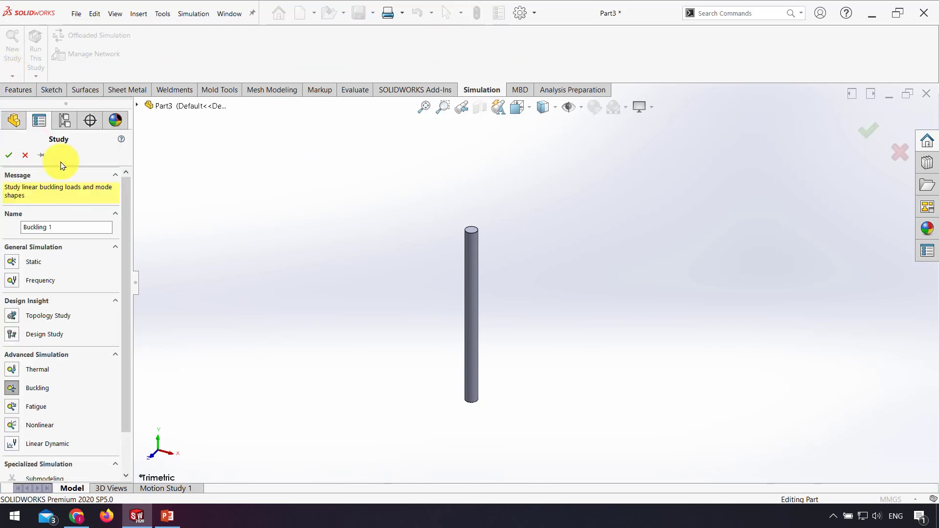
scroll(126, 234, down, 1)
click(22, 377)
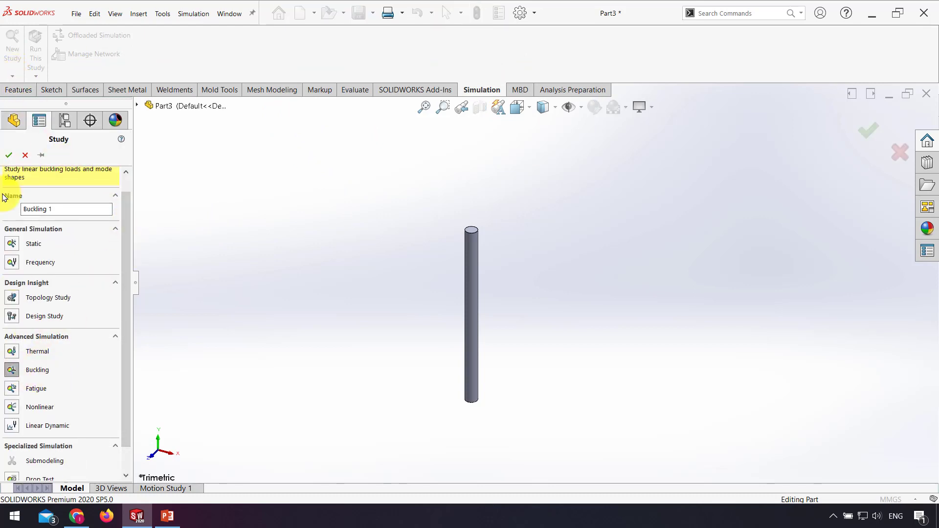
click(9, 155)
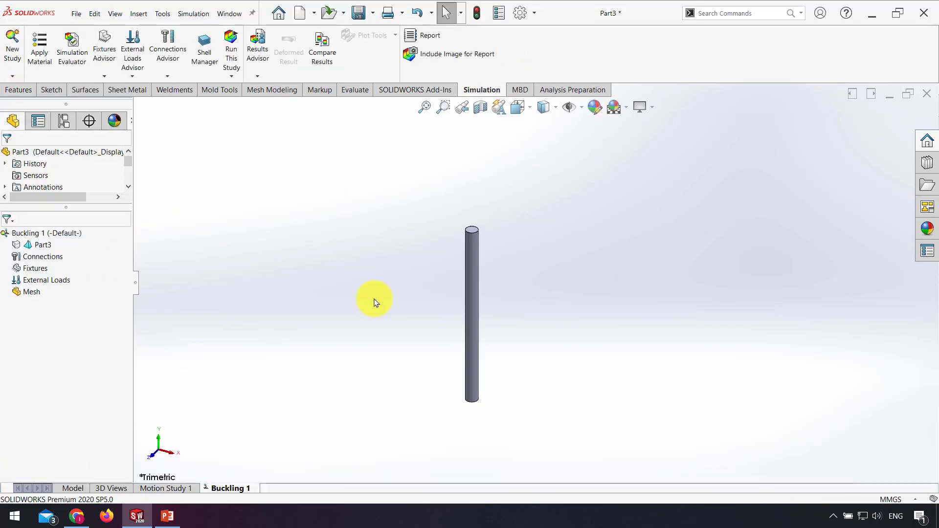
Apply Alloy Steel from the material library to the column
click(42, 62)
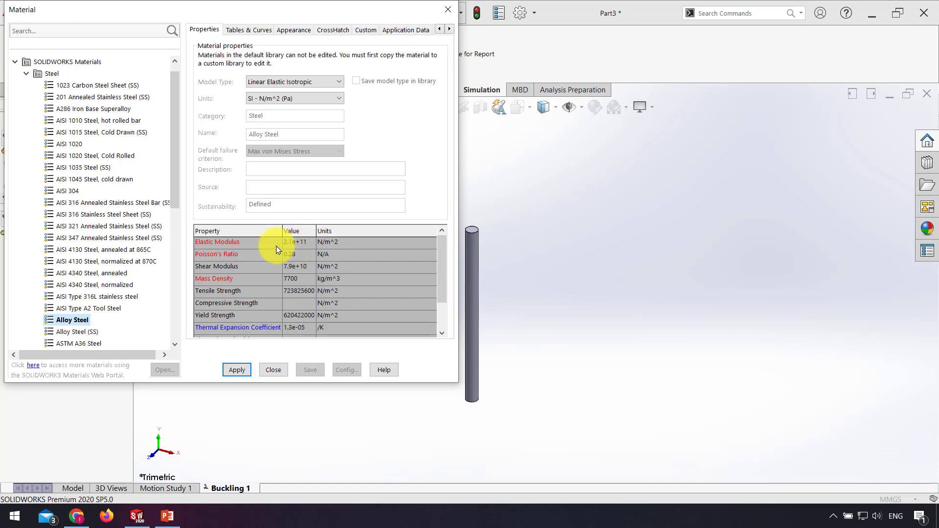
click(237, 370)
click(274, 369)
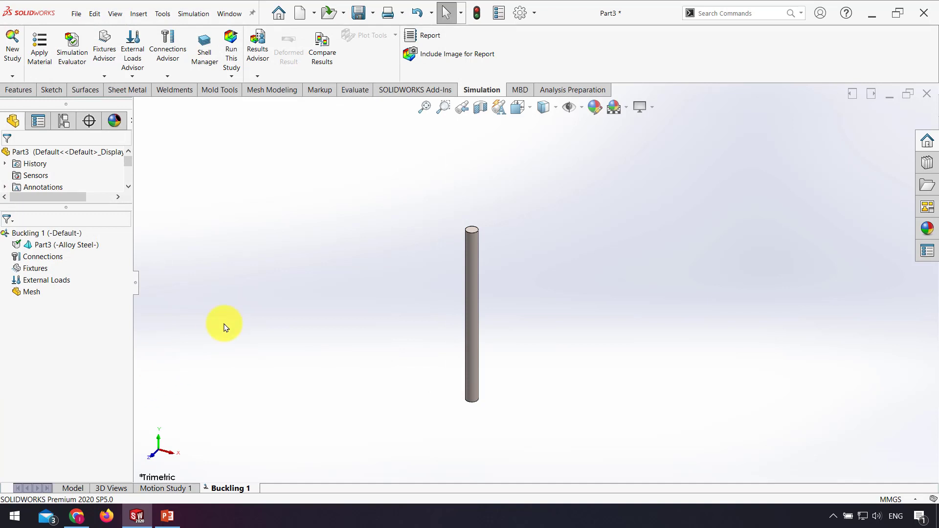
Add a Fixed Geometry restraint to the column's bottom face
click(108, 77)
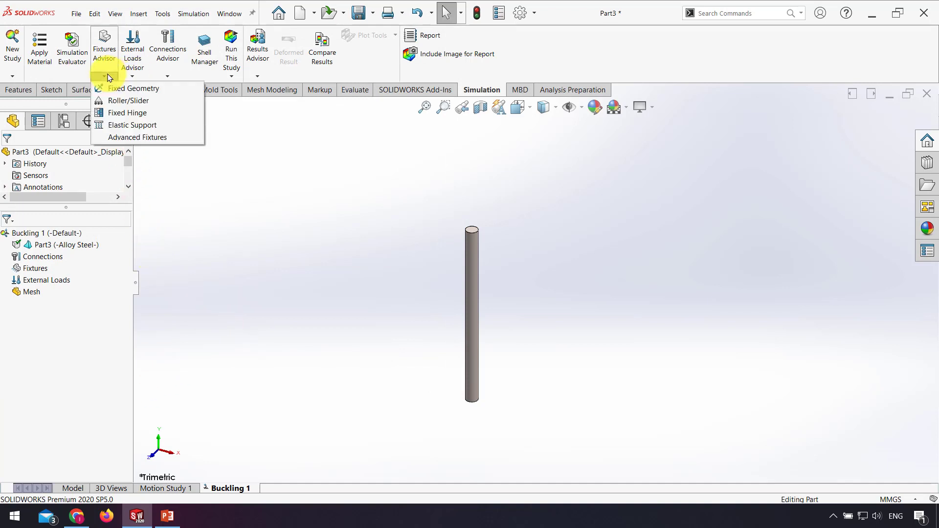
click(134, 89)
scroll(470, 411, down, 5)
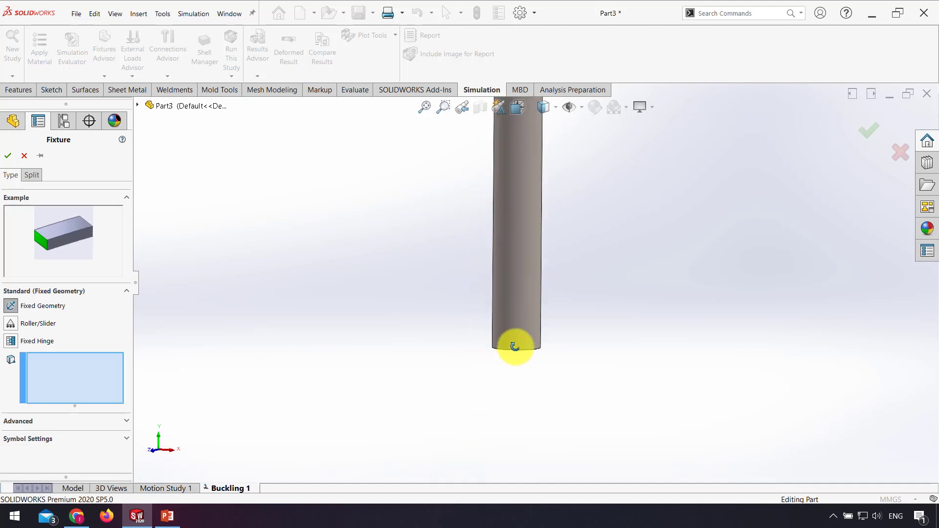
click(513, 362)
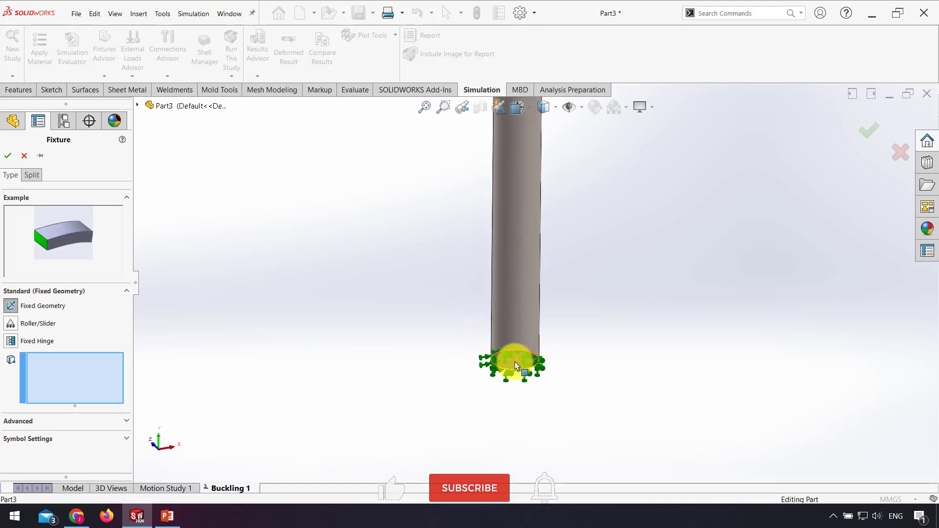
click(8, 155)
scroll(491, 247, up, 5)
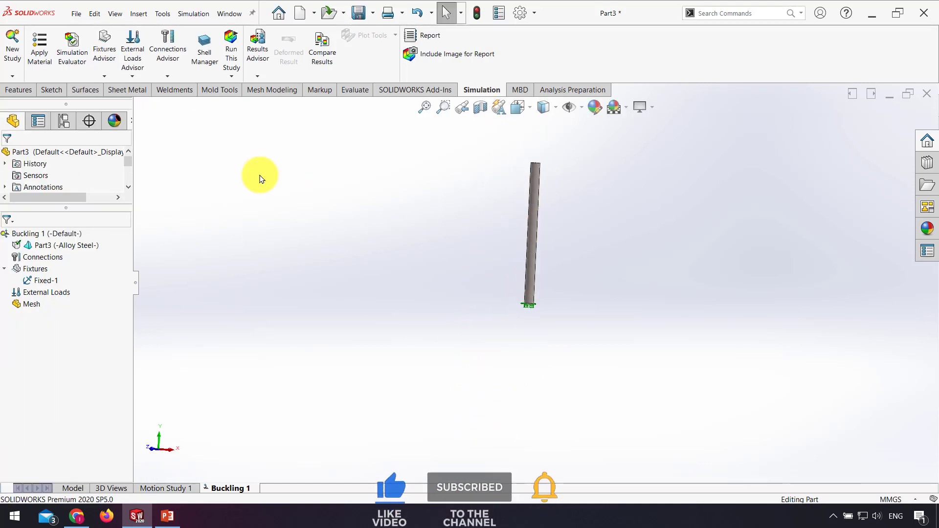
Apply a 1 N force to the column's top face
click(132, 77)
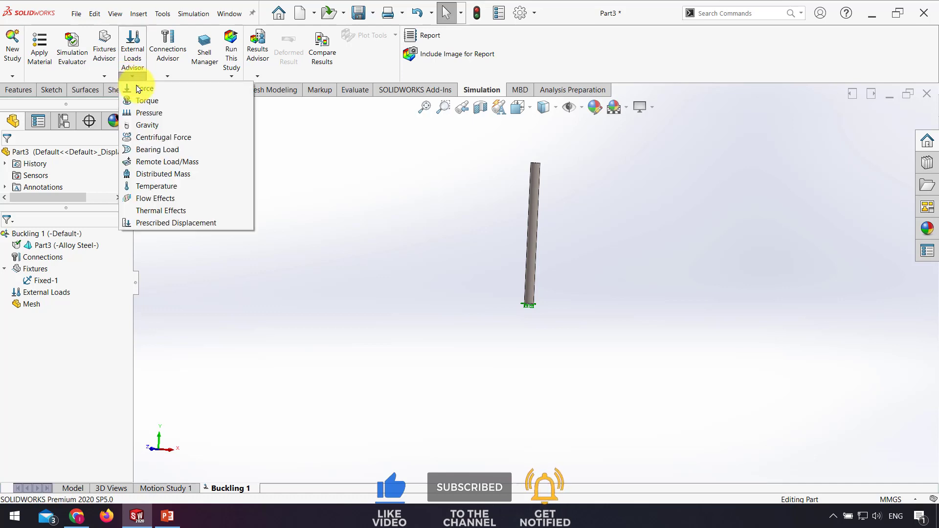
click(138, 88)
scroll(535, 185, down, 3)
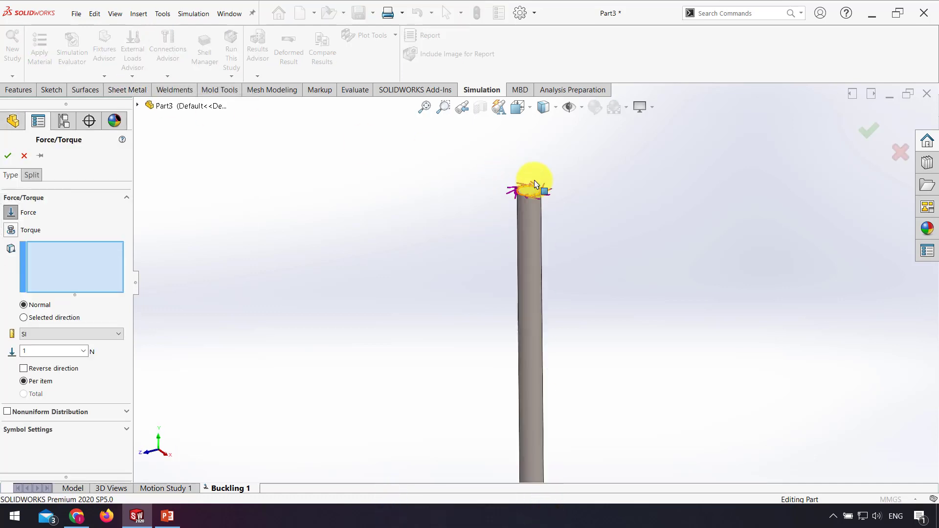
scroll(535, 185, down, 2)
click(524, 213)
scroll(524, 247, up, 5)
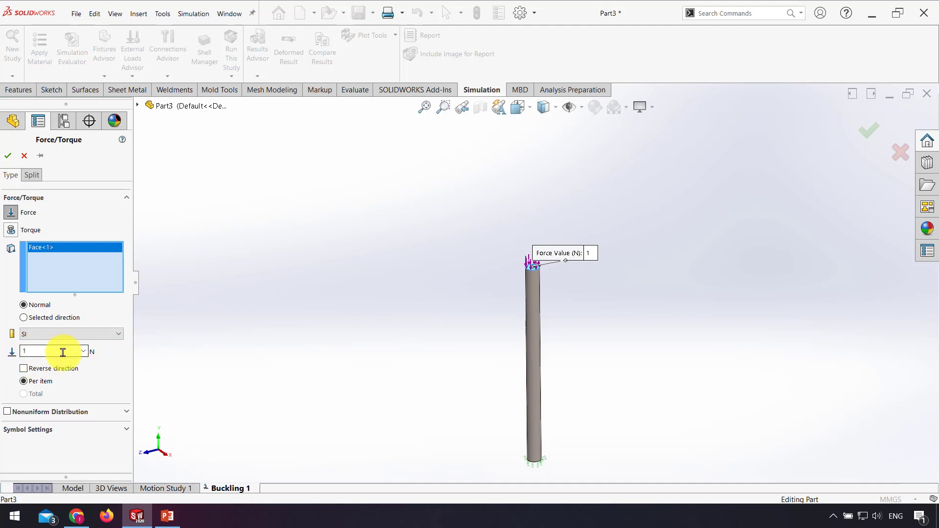
click(8, 155)
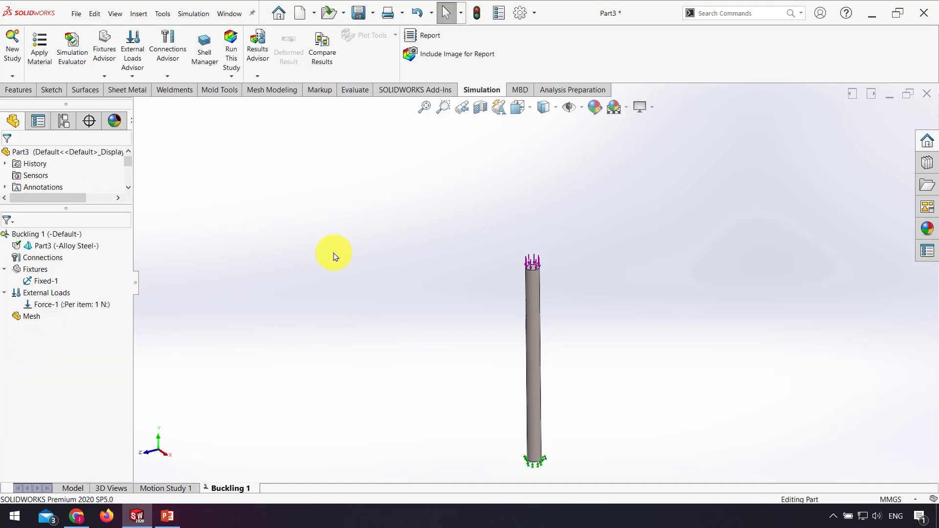
scroll(498, 323, up, 2)
Run Buckling 1 to get the mode 1 amplitude plot with load factor 45.217
click(236, 58)
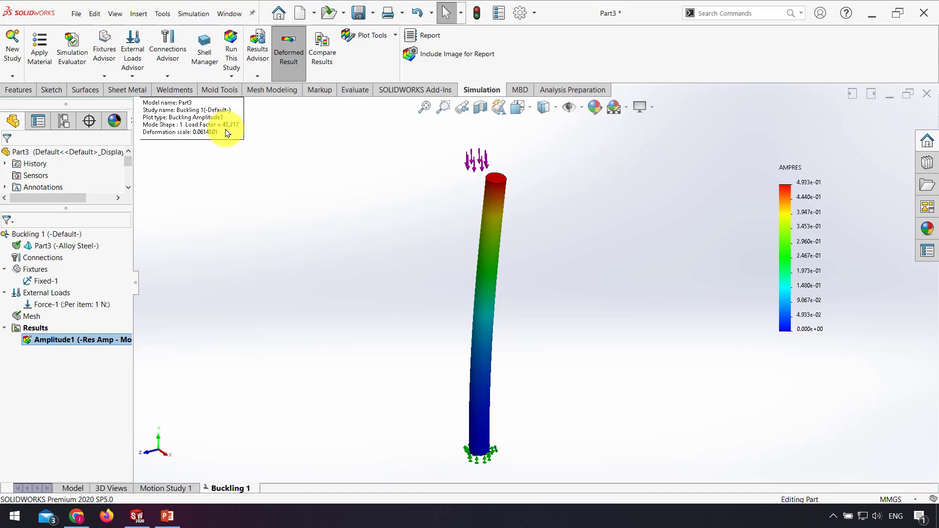
Show PowerPoint slide 3's Euler calculation of 45148 N beside the simulation result
click(167, 516)
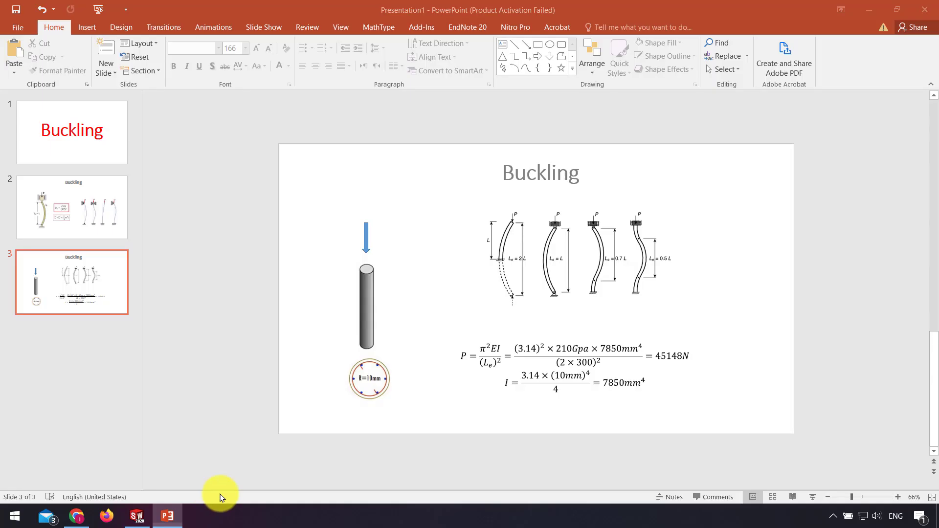
drag(643, 16, 670, 129)
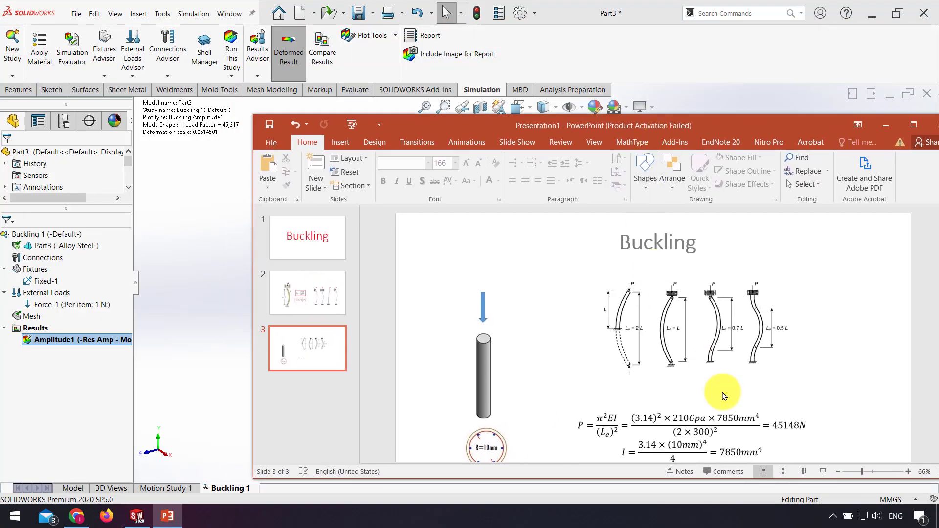
scroll(803, 396, down, 1)
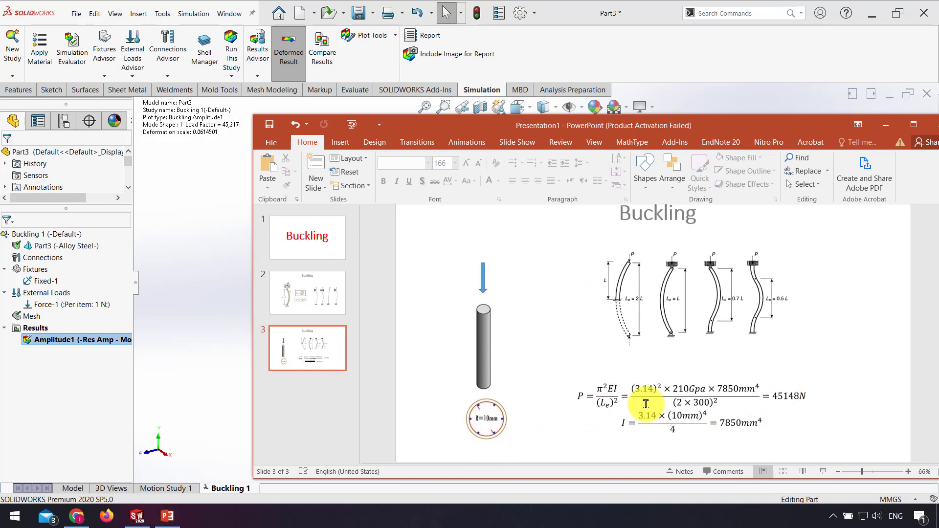